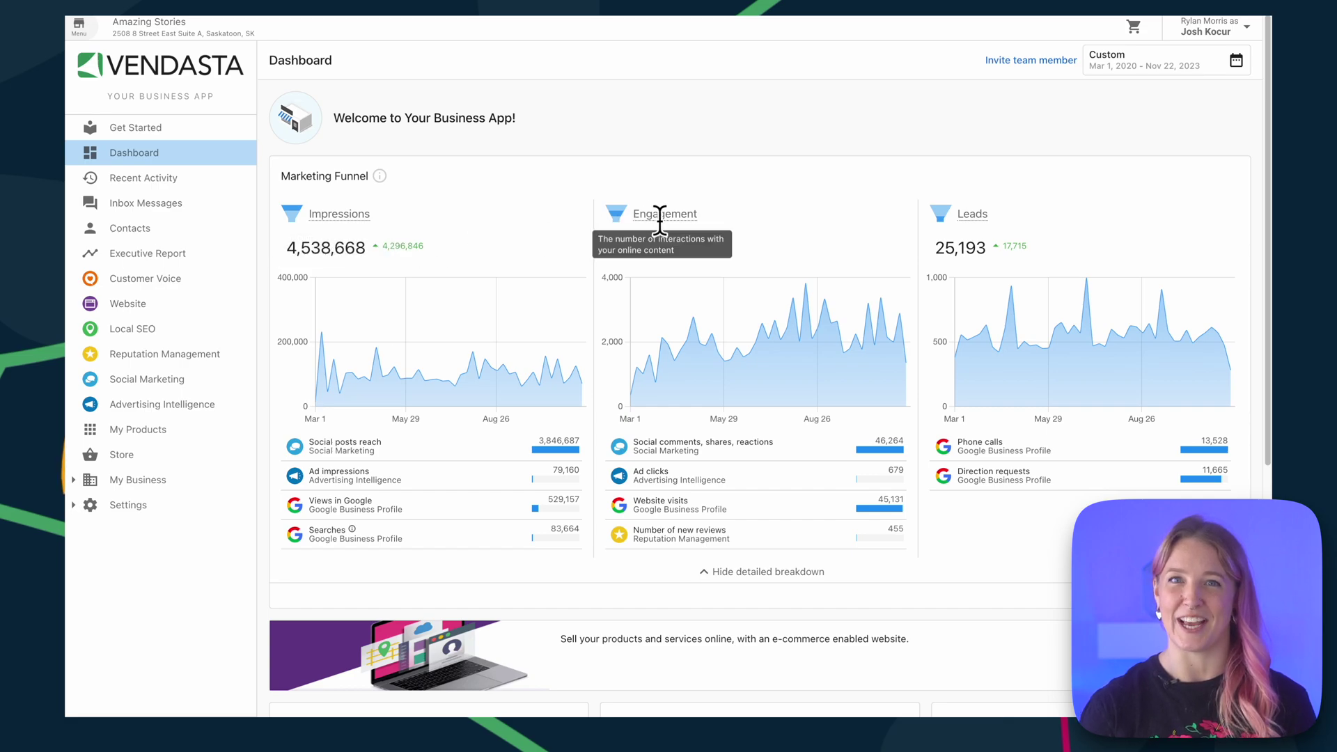
Check the Listings score on the Executive Report, then go to Settings > Connections
mouse_move(964, 225)
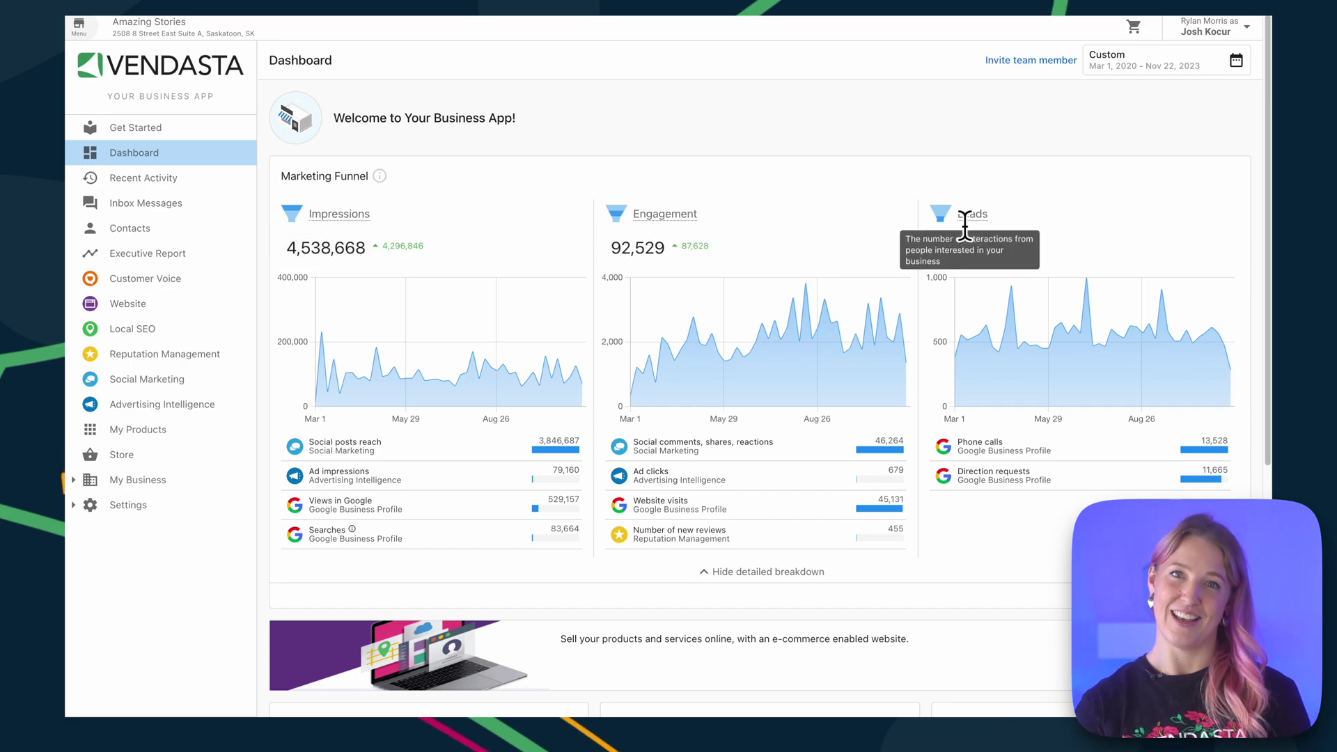
left_click(212, 258)
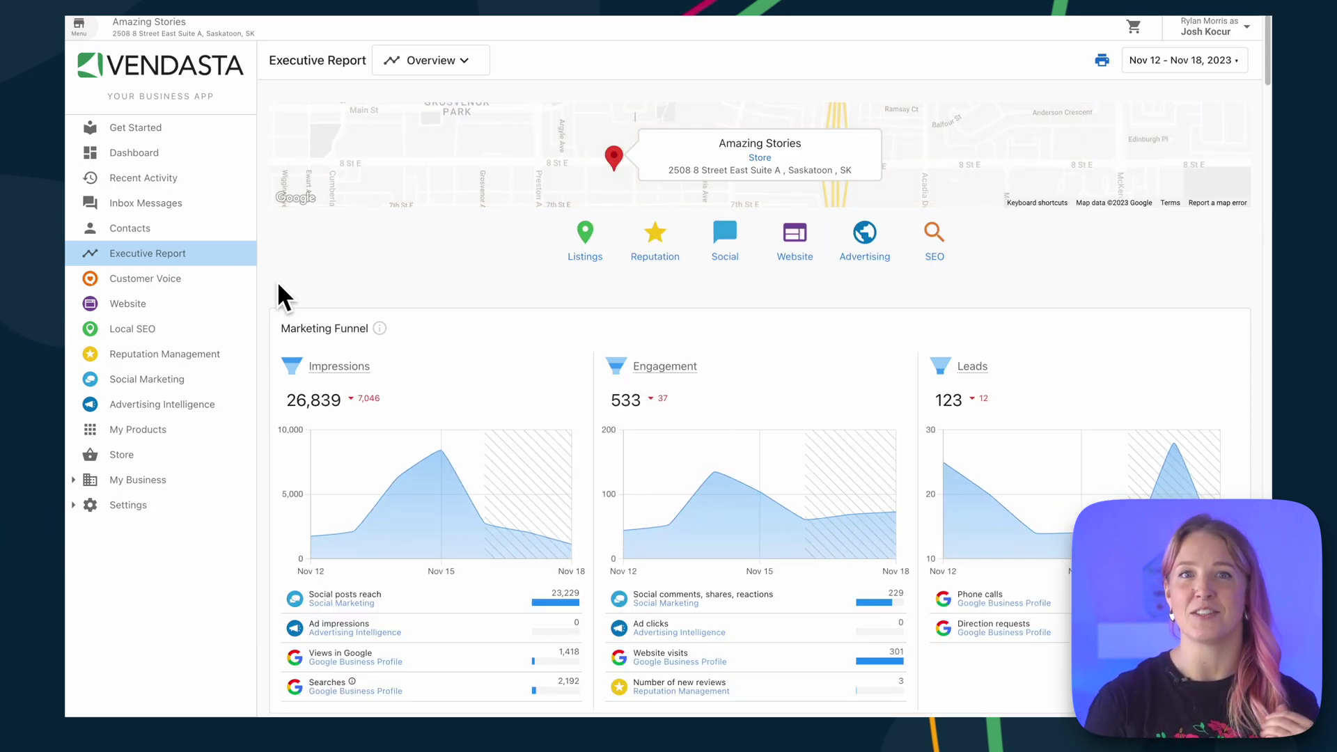
scroll(869, 271, "down", 10)
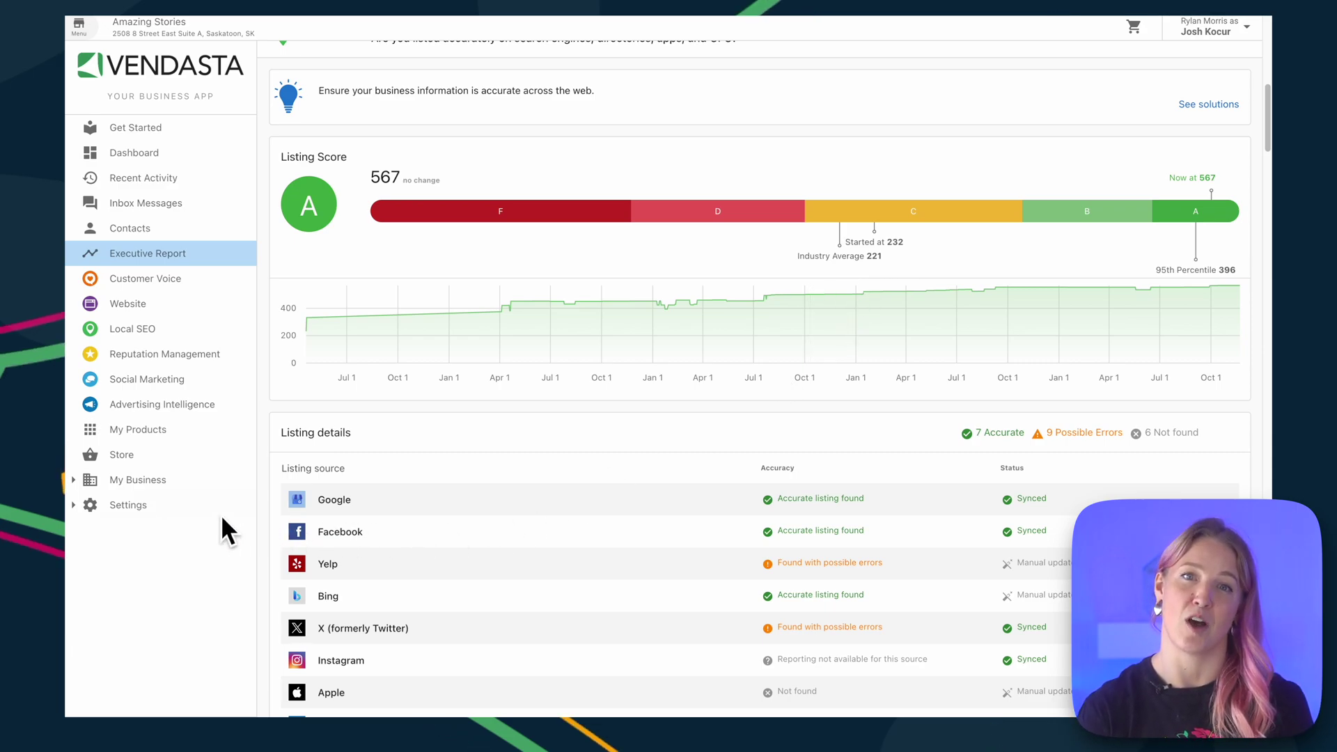
left_click(166, 507)
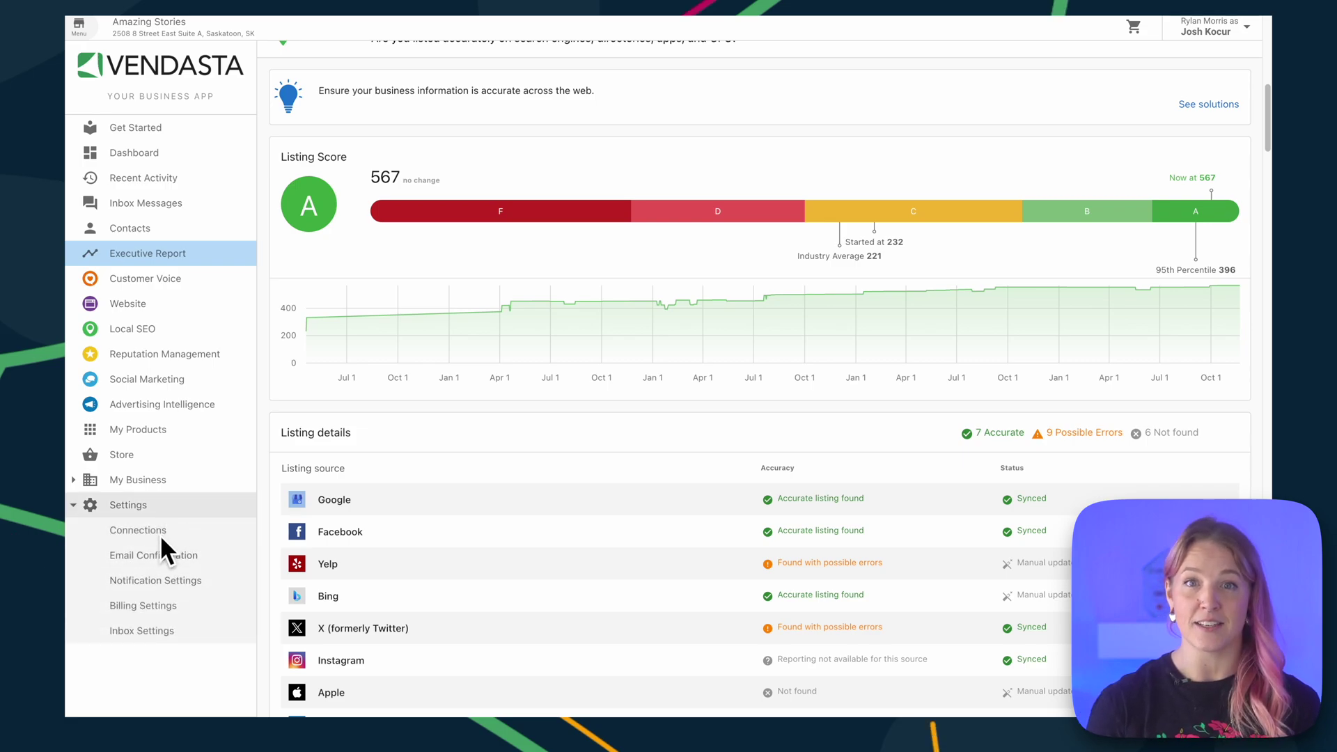
left_click(161, 535)
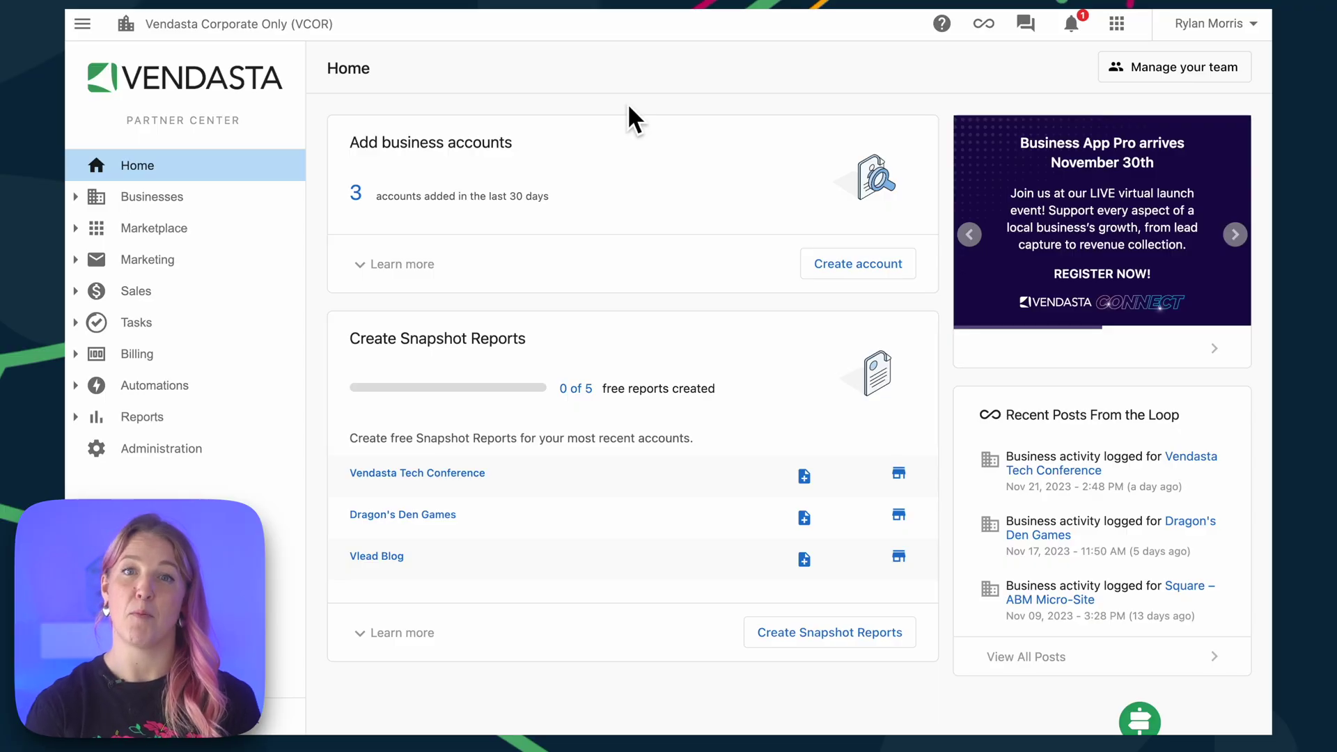
Search Accounts for 'amazing stories' and open the account created Apr 17, 2019
left_click(230, 198)
left_click(202, 254)
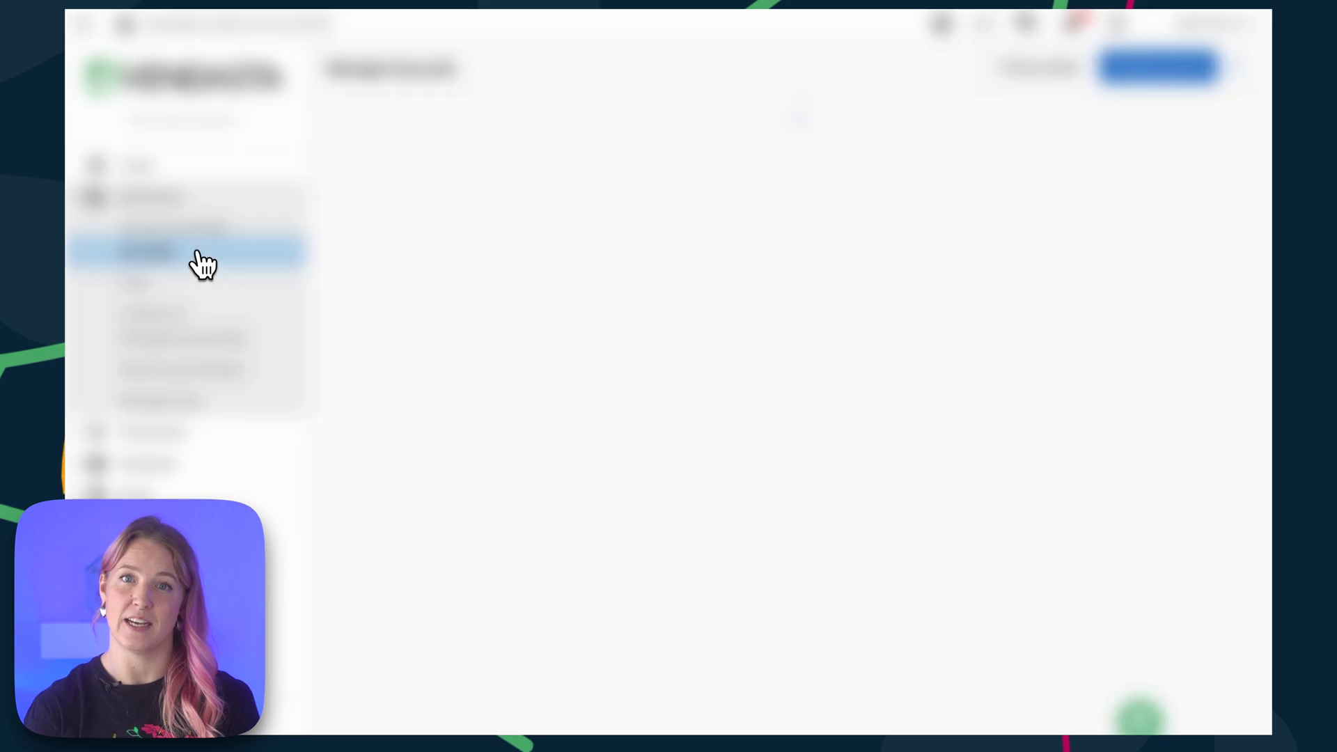
left_click(502, 202)
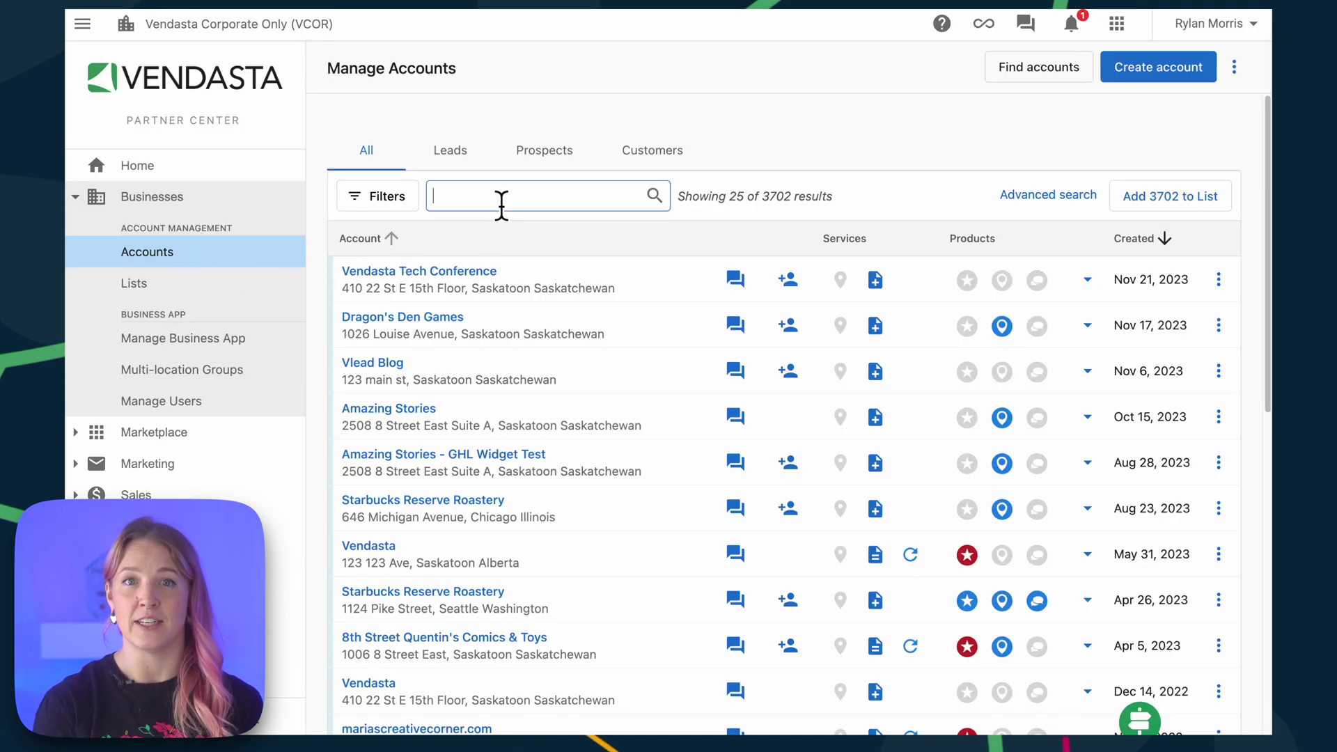
type("amazing stories")
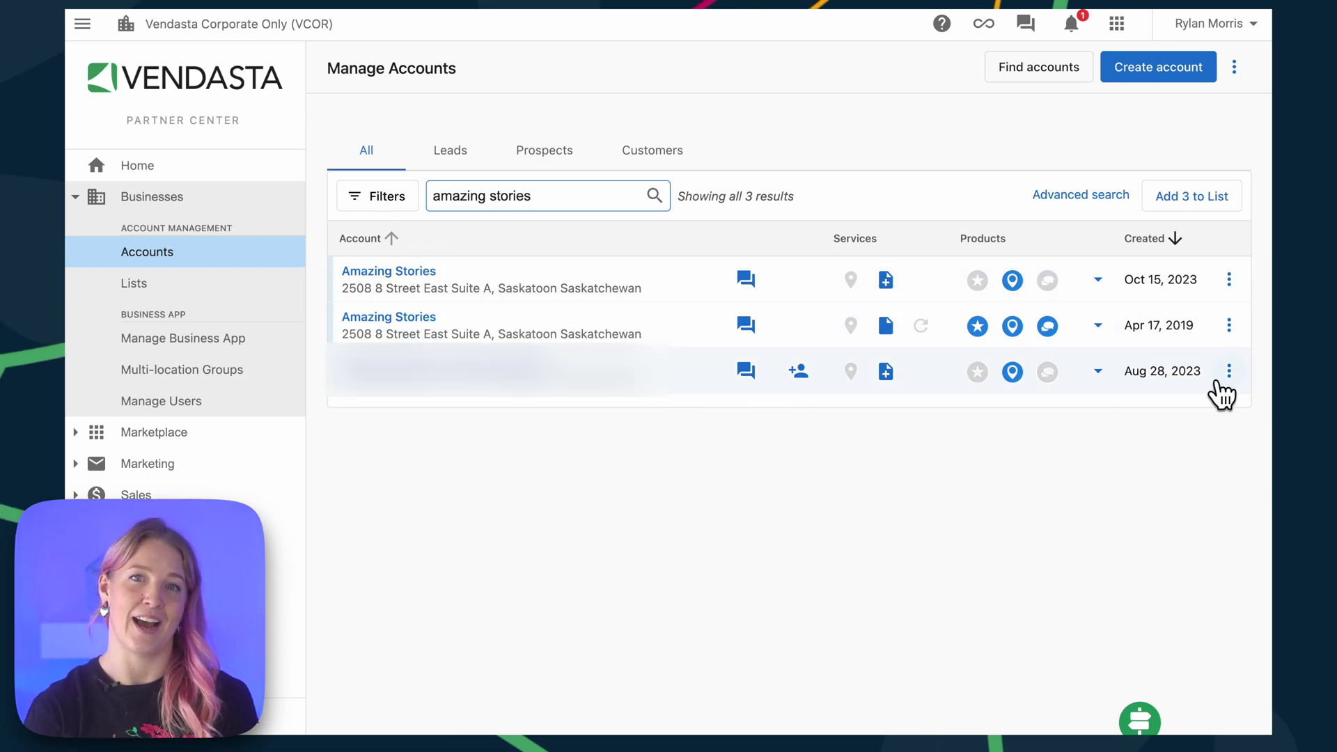
left_click(1230, 326)
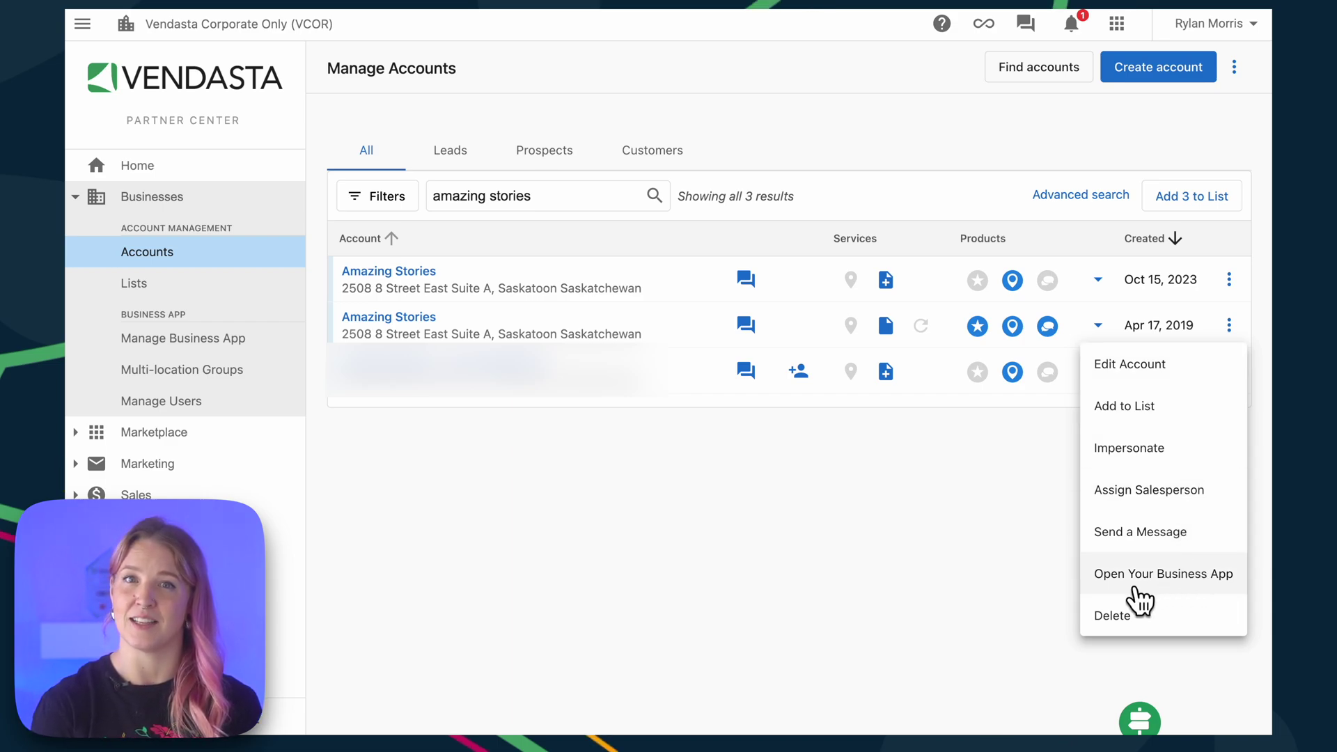
left_click(411, 322)
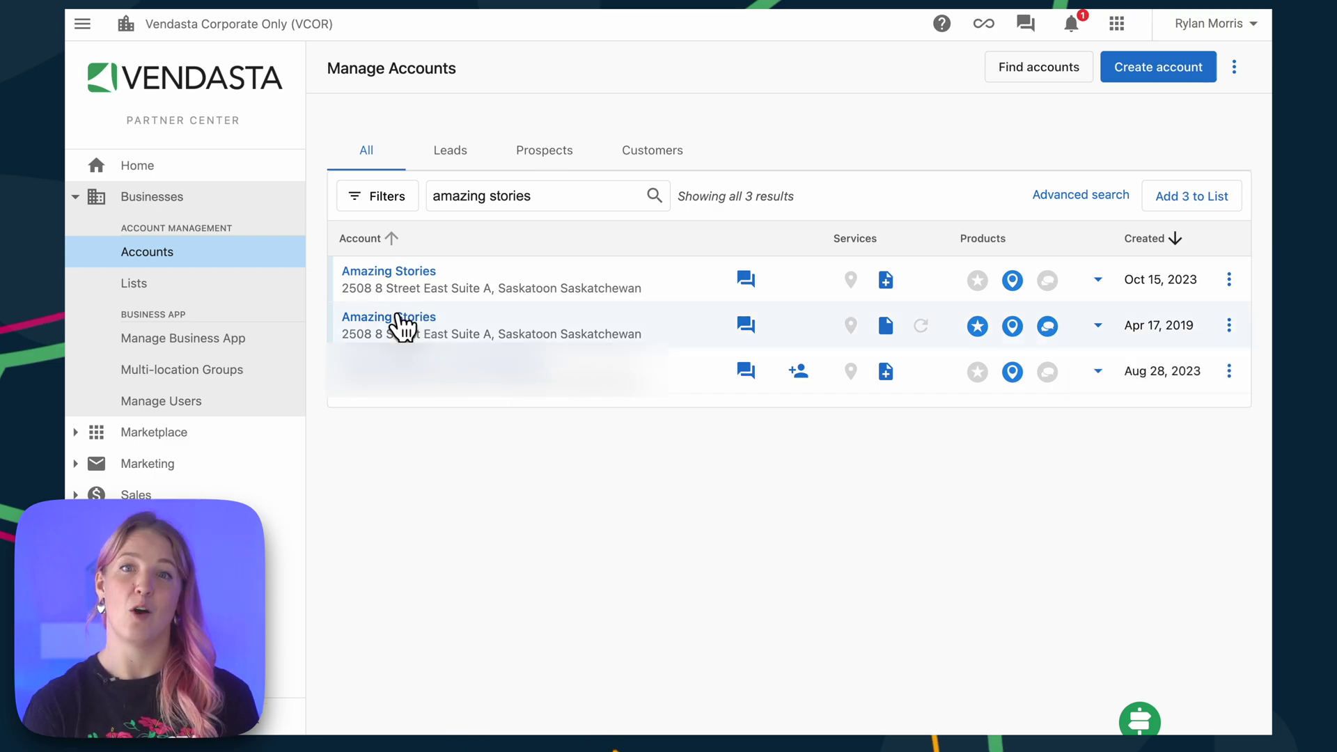
Impersonate the account's first user from the Users list to enter the Amazing Stories Business App
left_click(397, 319)
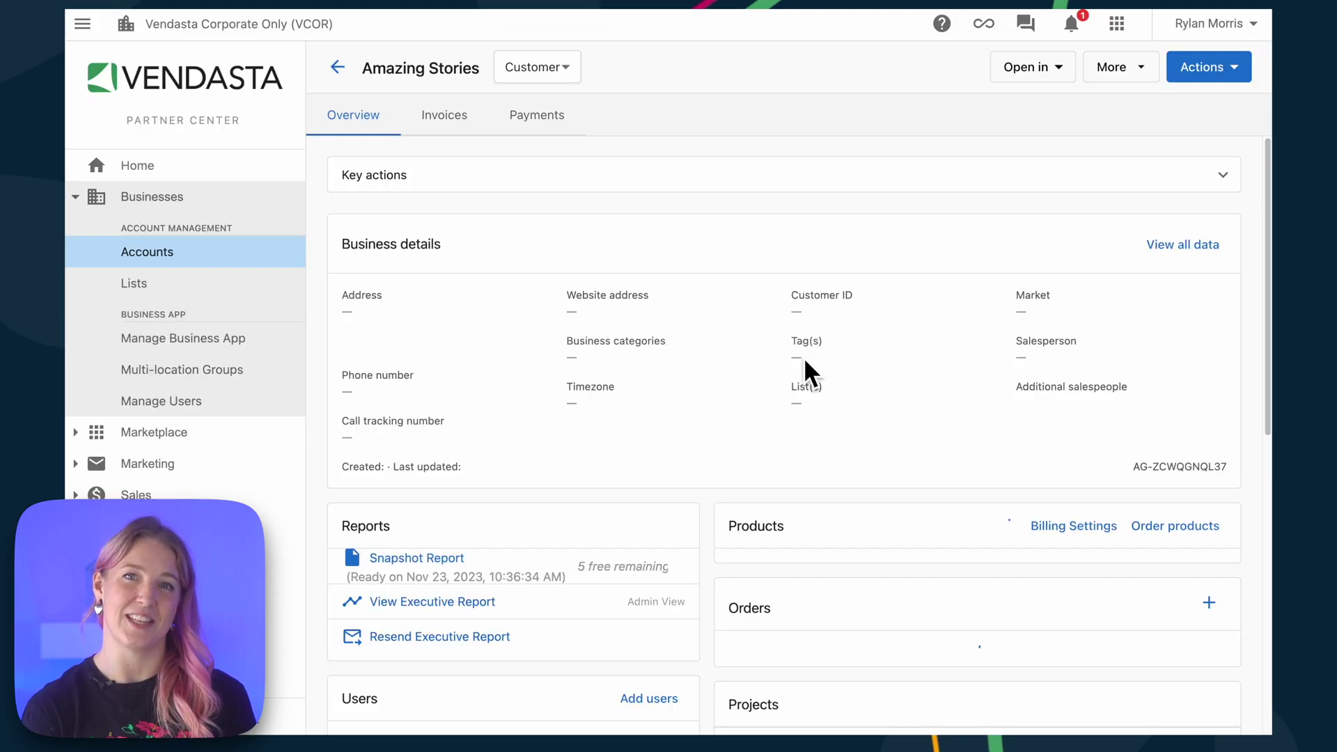
left_click(1058, 69)
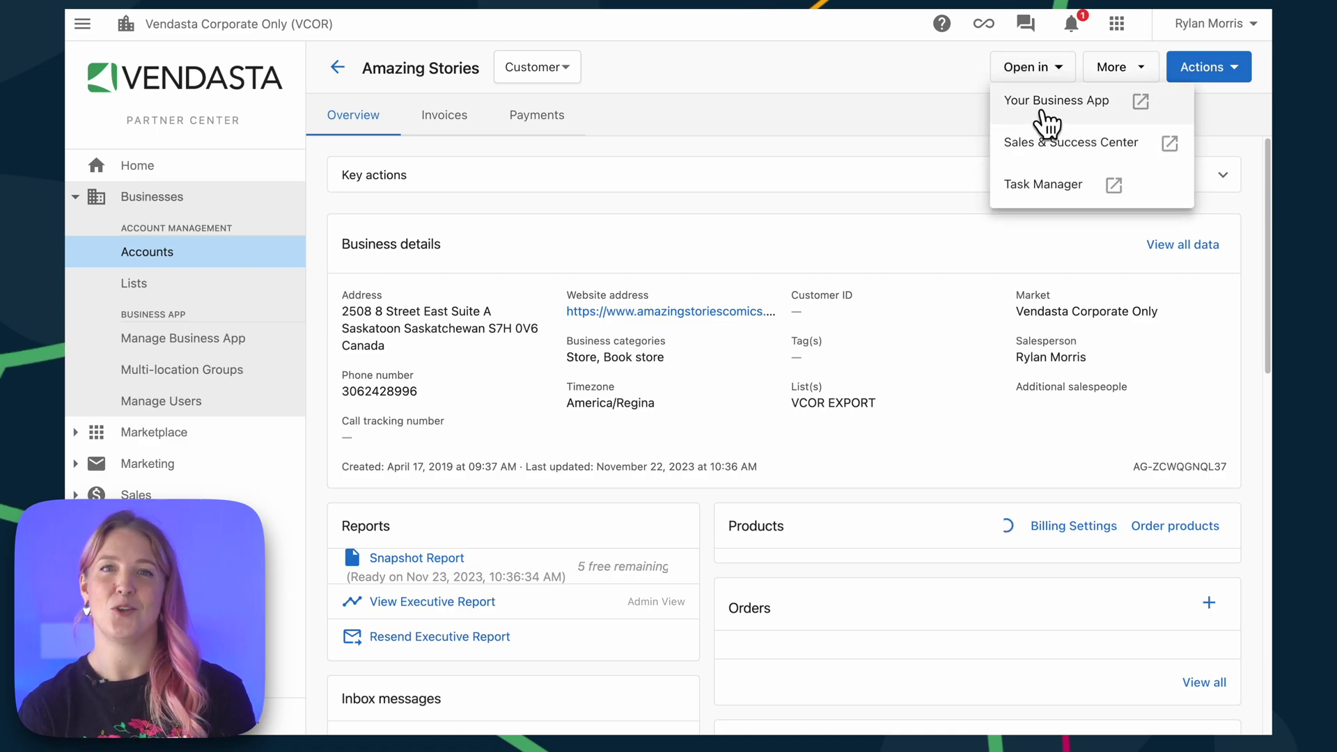
left_click(849, 136)
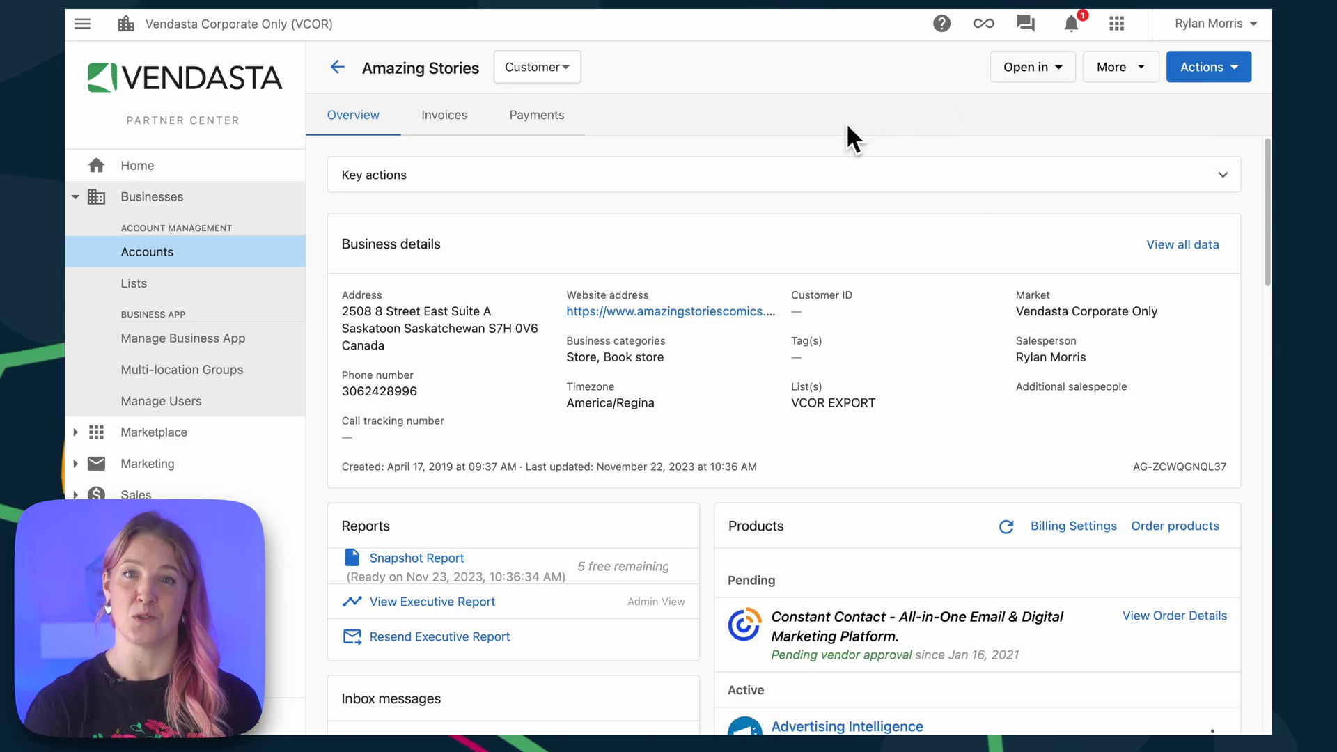
scroll(821, 212, "down", 5)
scroll(819, 206, "down", 5)
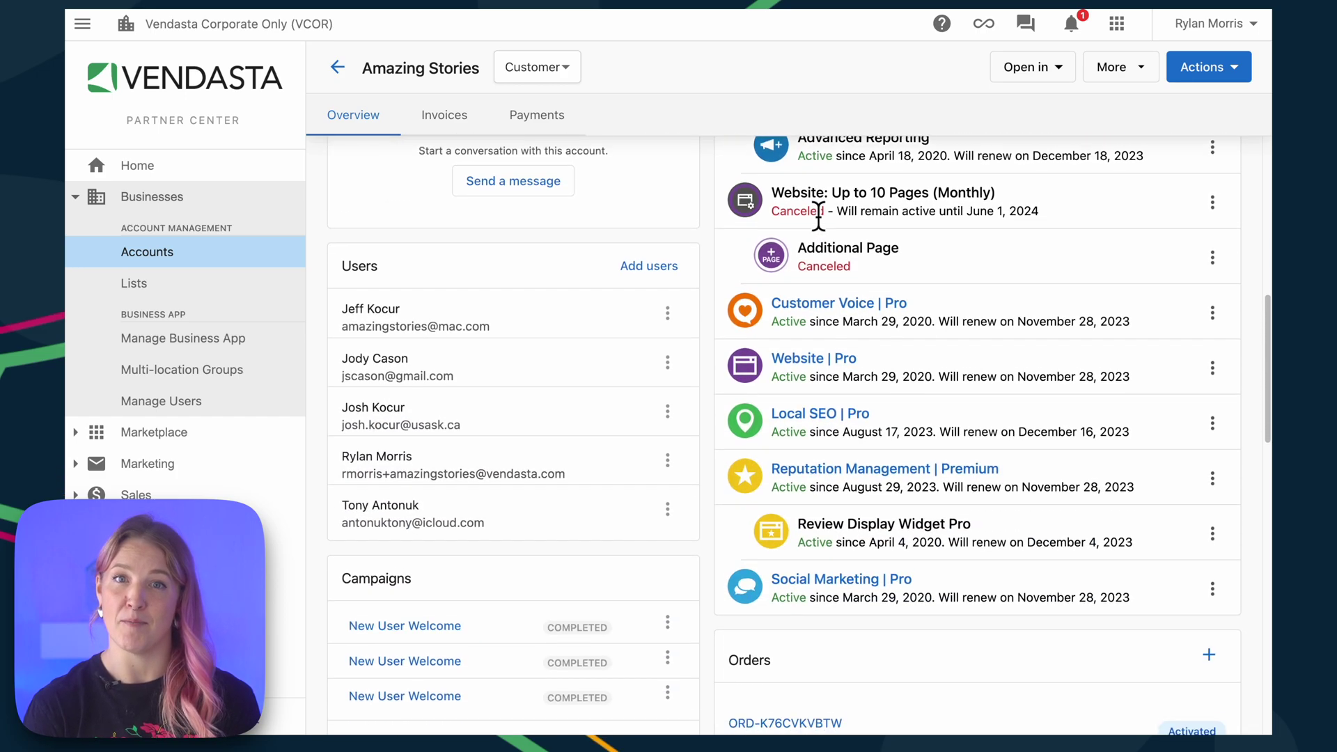
left_click(667, 302)
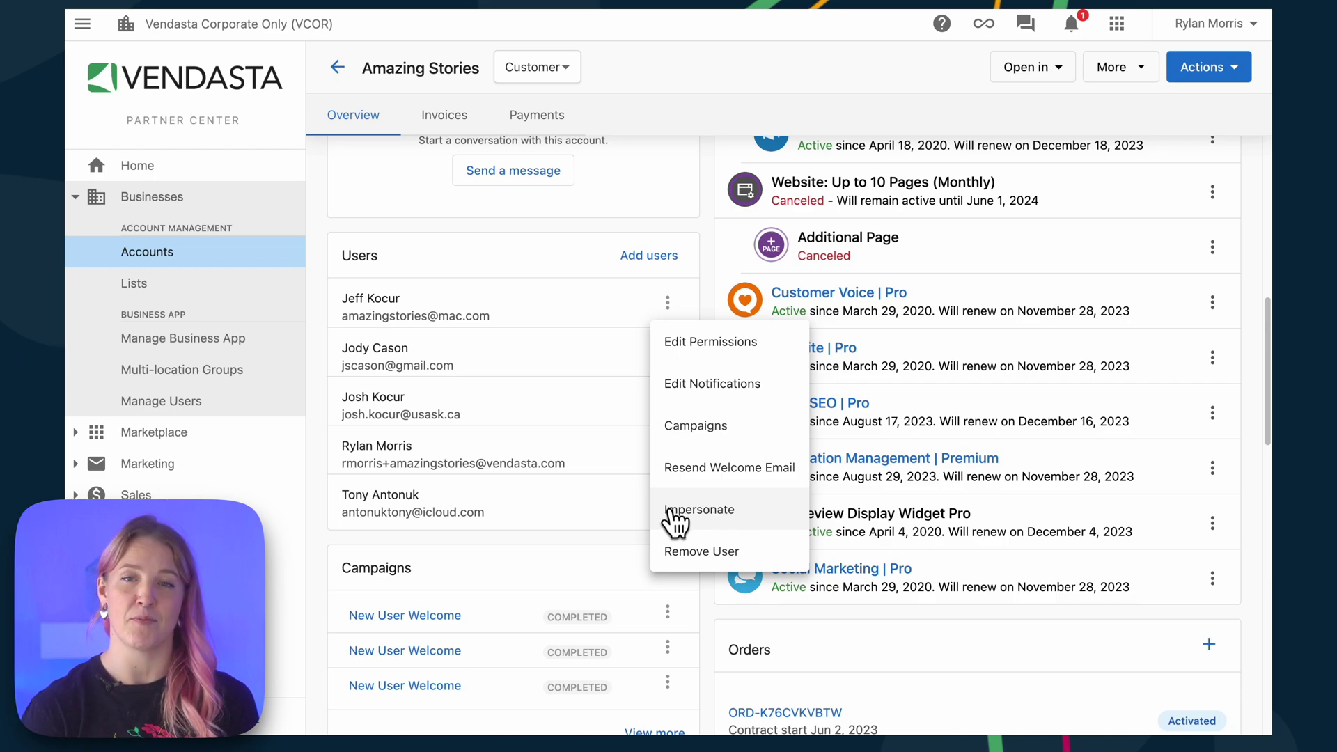
left_click(698, 509)
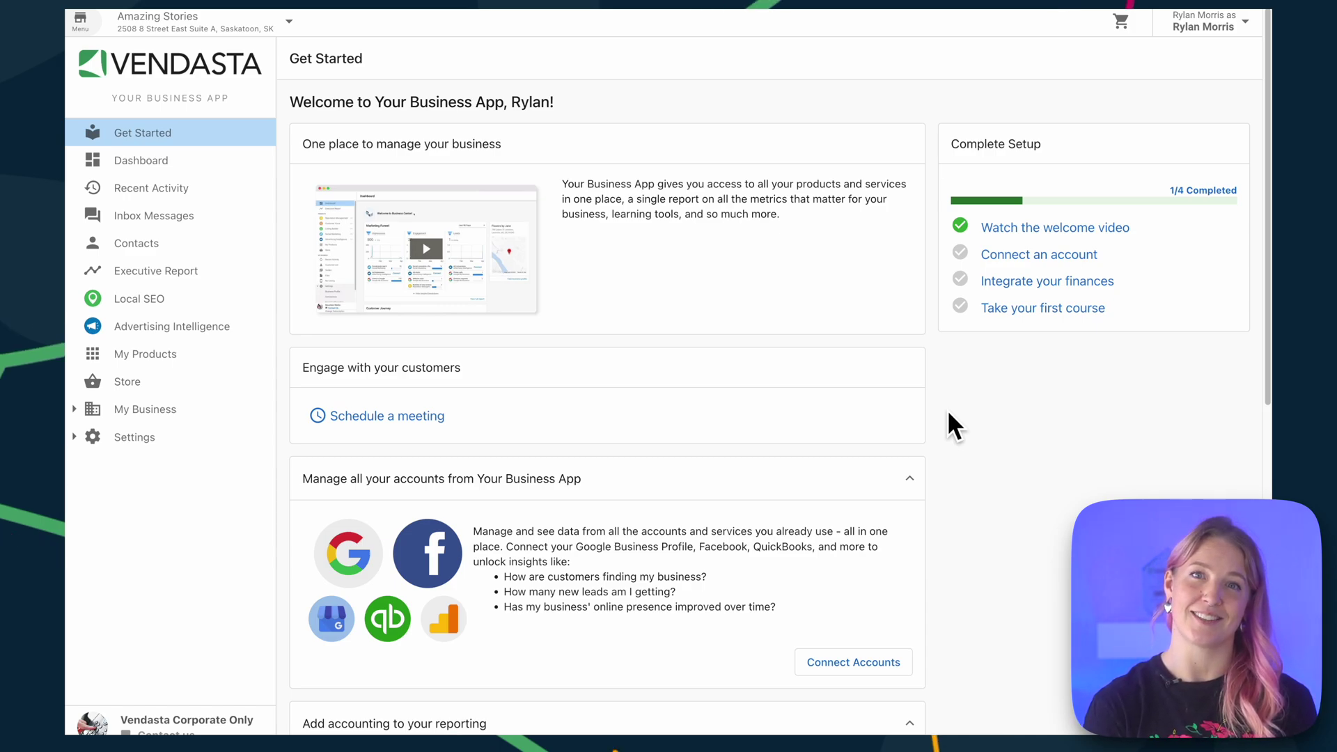
Open Settings > Connections, where Facebook and Google Business Profile show no connected accounts
scroll(948, 414, "down", 3)
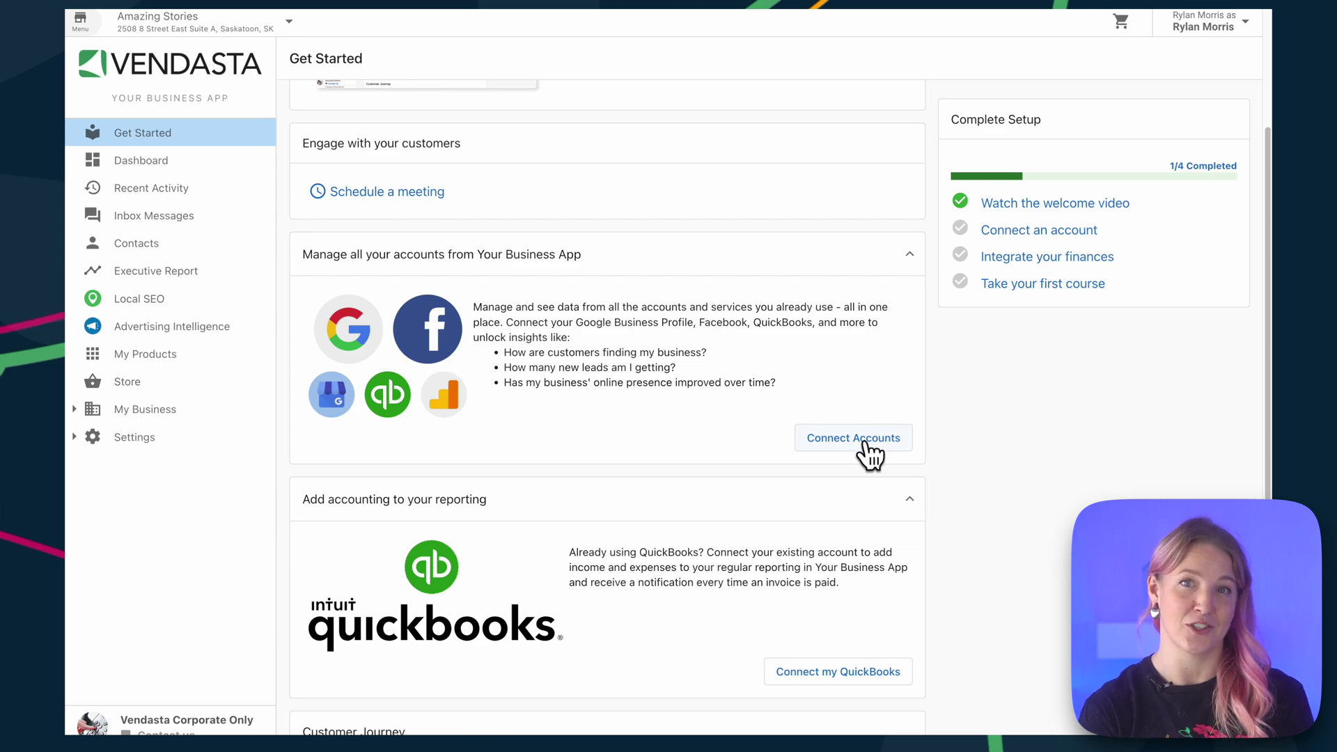
left_click(198, 446)
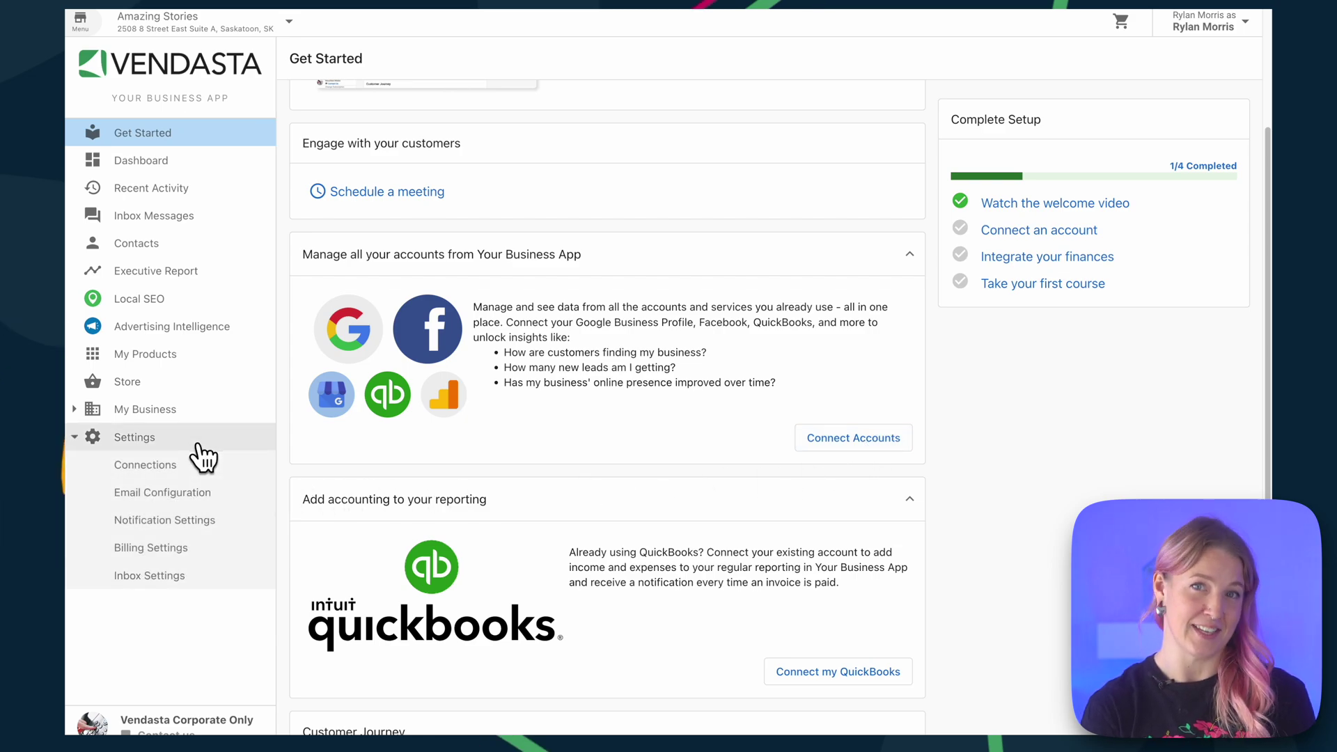
left_click(161, 464)
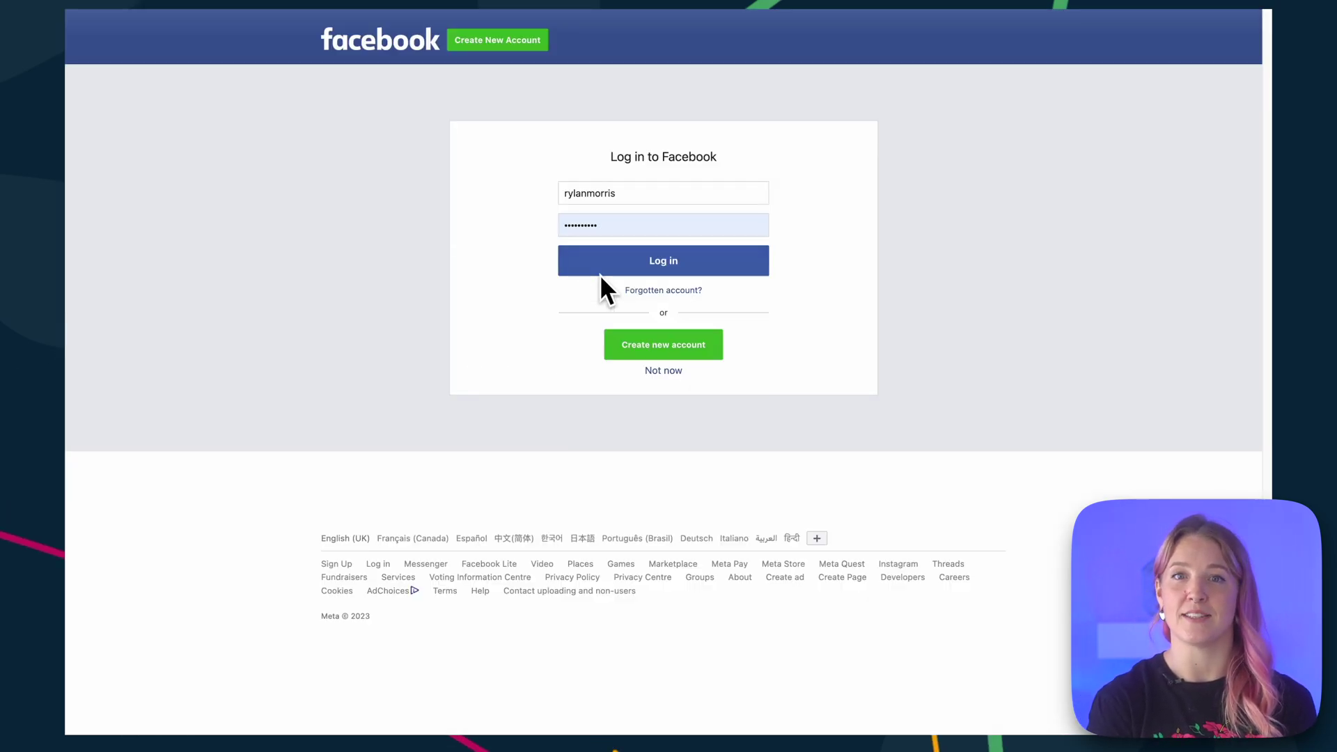
Log into Facebook, select all managed Pages, and grant Social Reputation the requested permissions
left_click(670, 260)
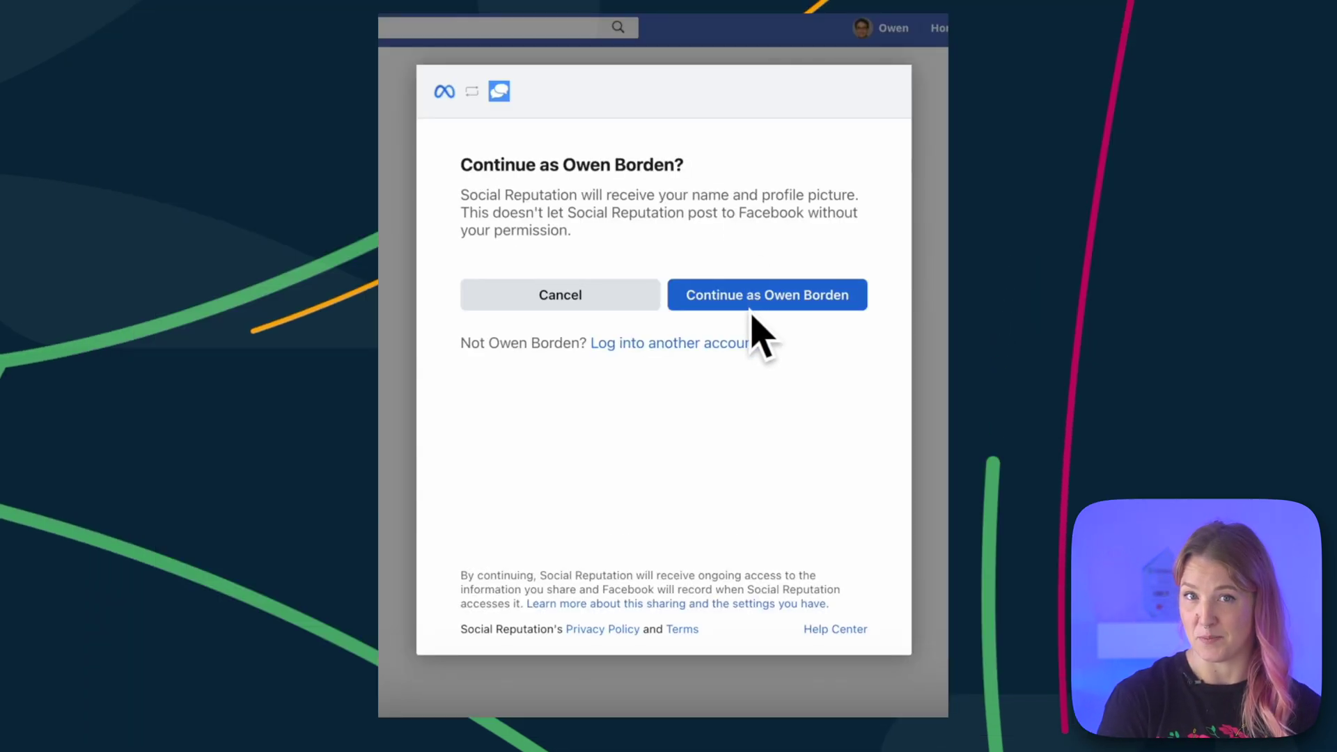
left_click(752, 313)
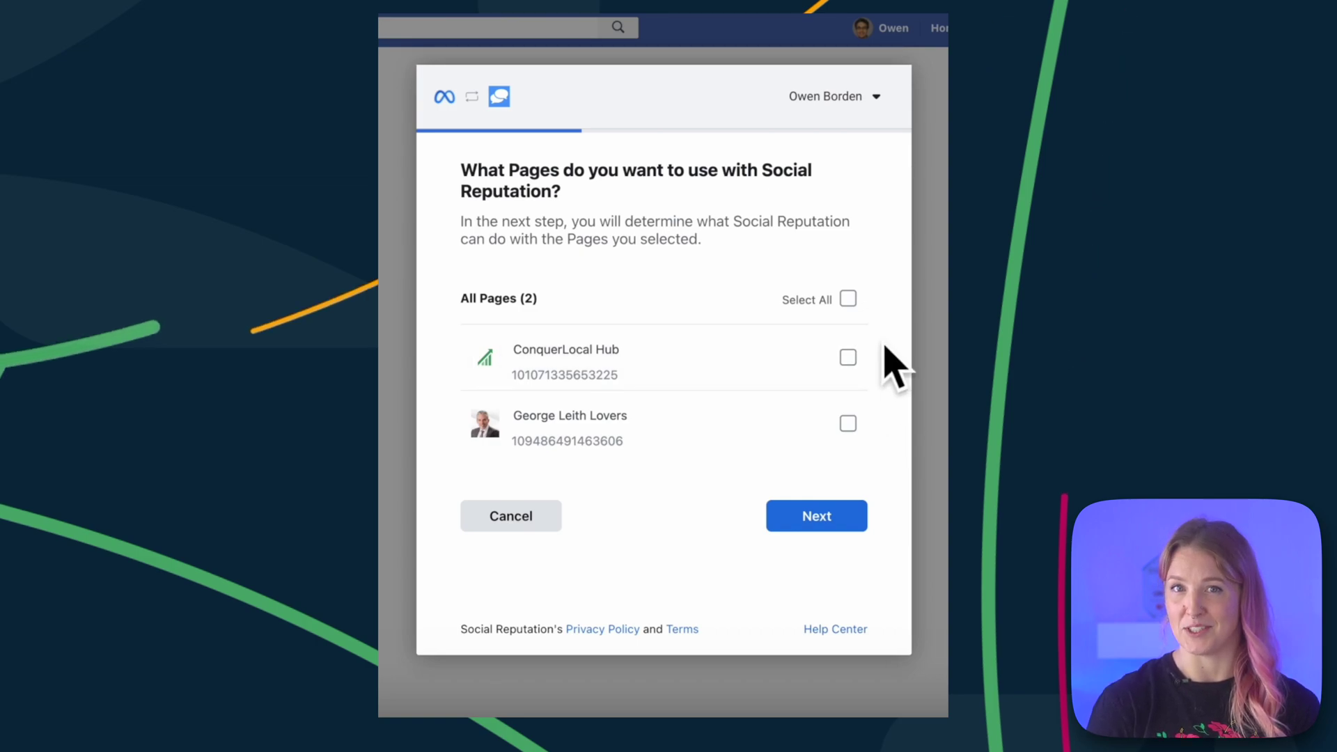
left_click(849, 299)
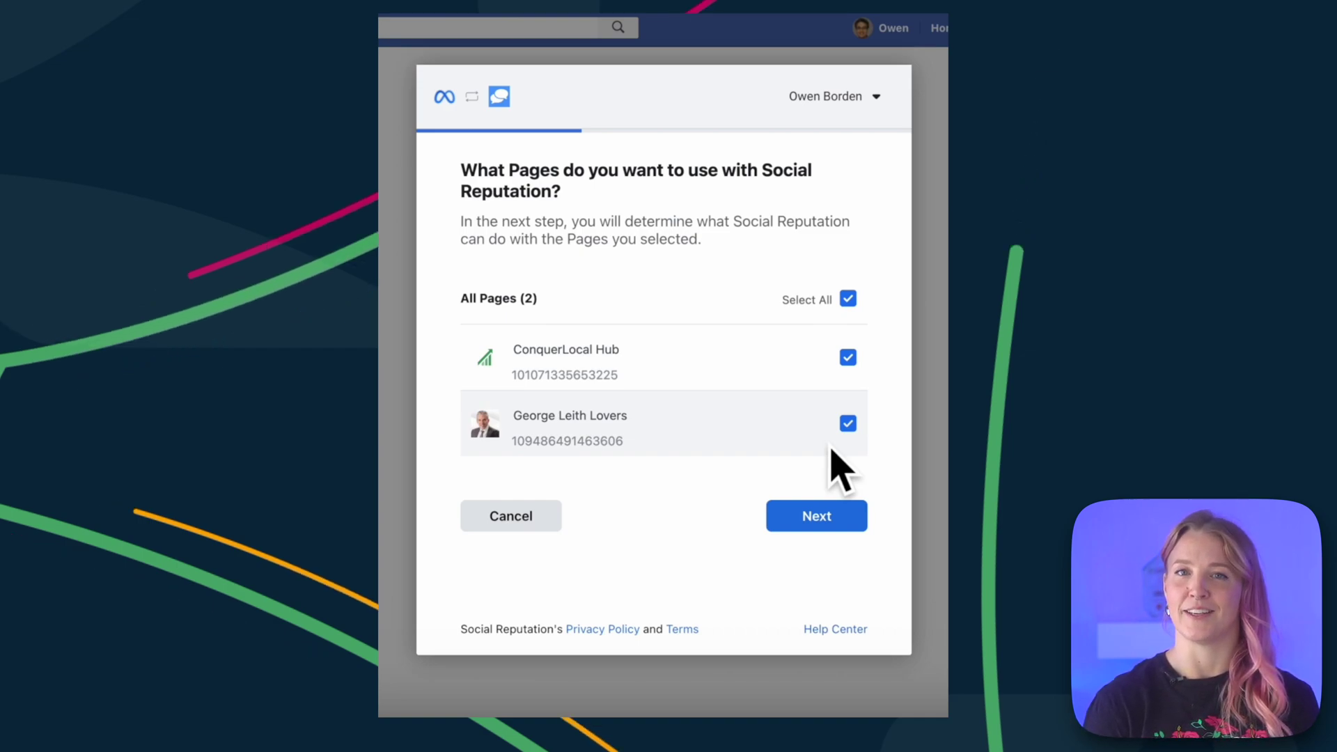
left_click(807, 520)
scroll(860, 480, "down", 3)
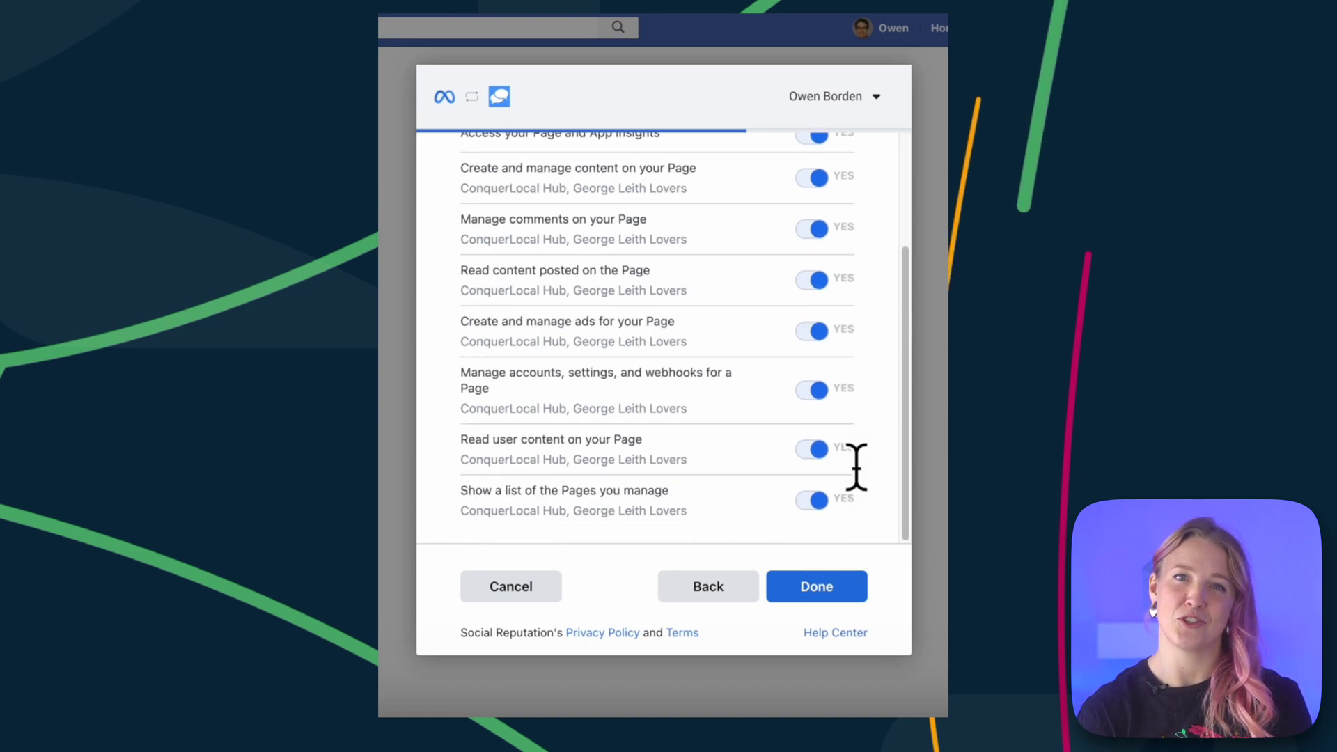
left_click(835, 598)
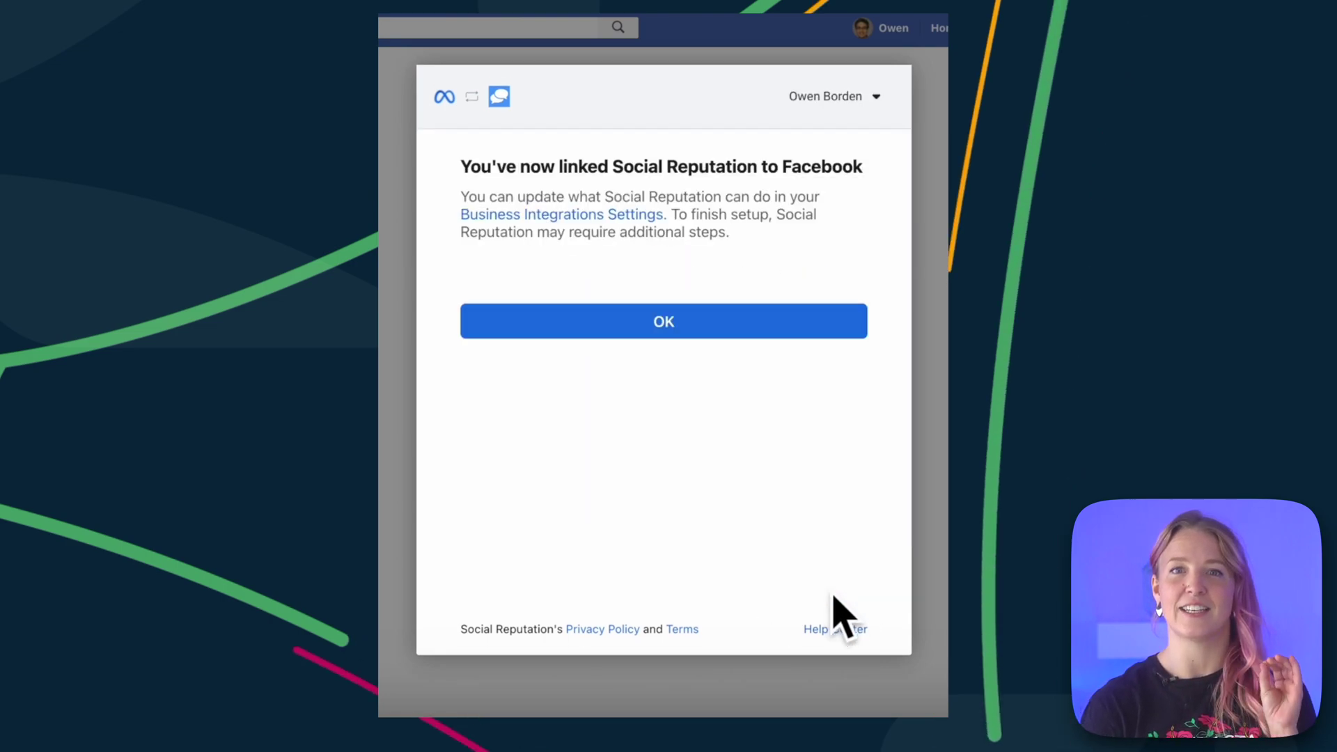
Confirm the Facebook link and select the AMAZING STORIES page as the Facebook connection
left_click(674, 323)
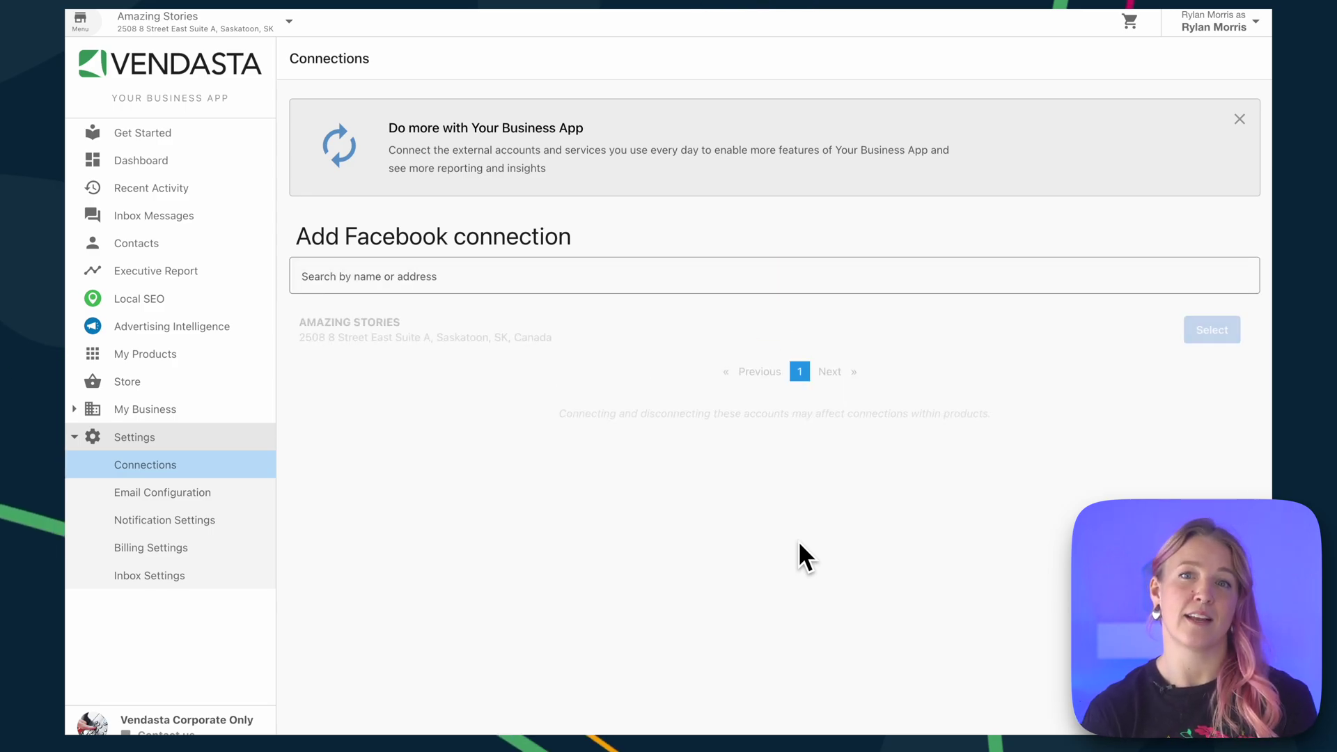
left_click(1196, 331)
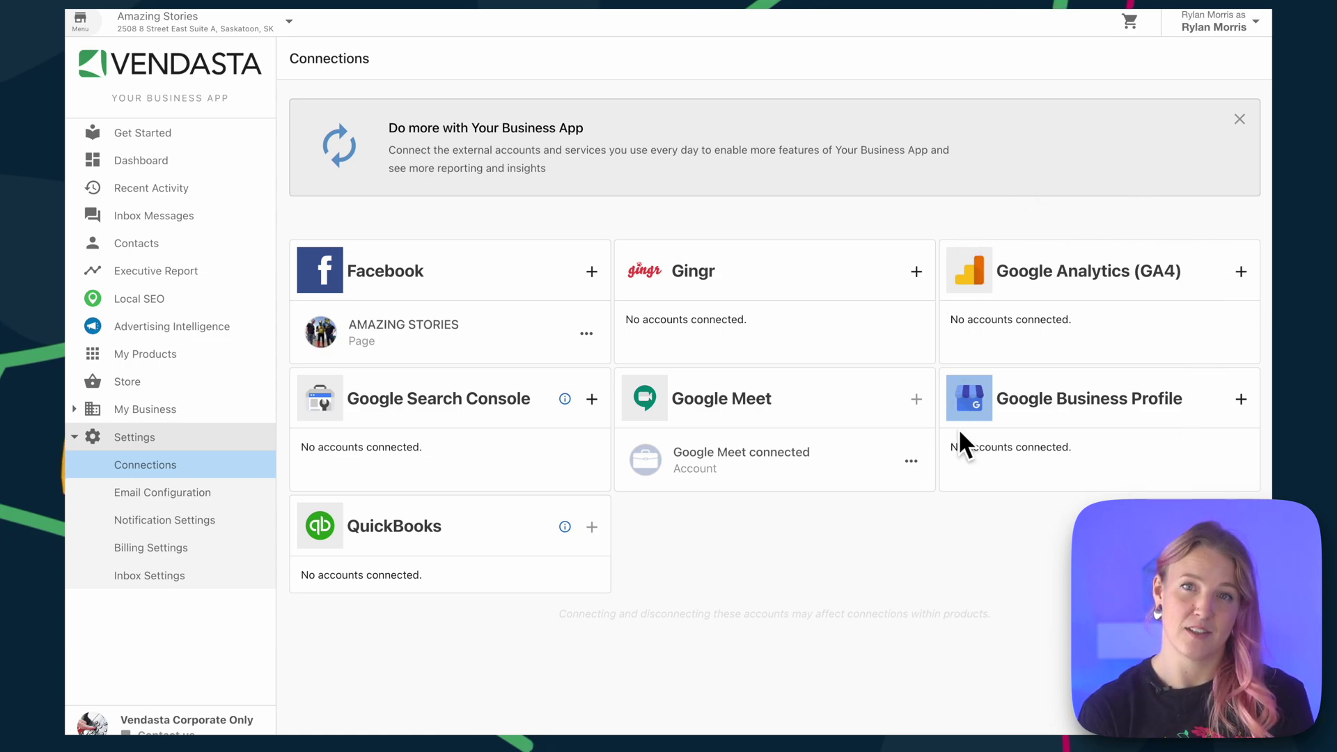
Add a Google Business Profile connection, allow Social Reputation access, and select the Amazing Stories location
left_click(1240, 401)
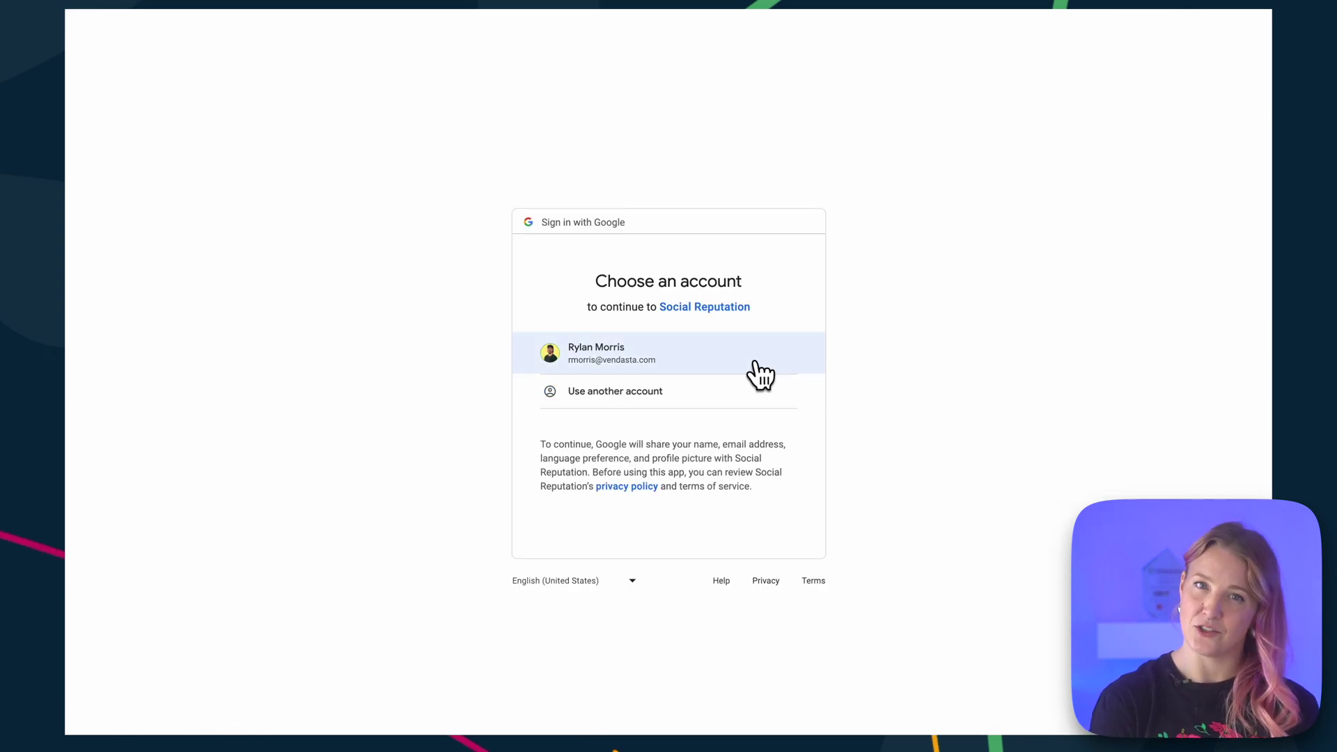
left_click(759, 374)
left_click(731, 581)
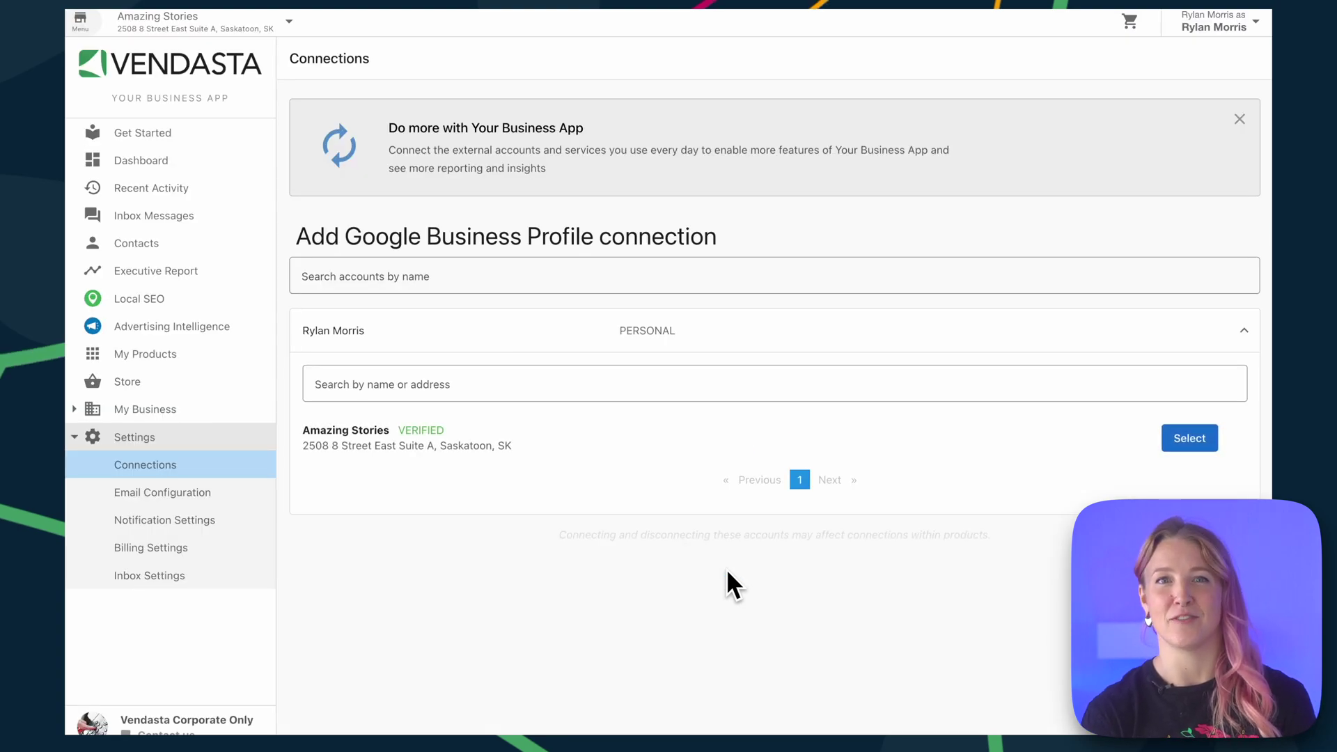
left_click(1187, 443)
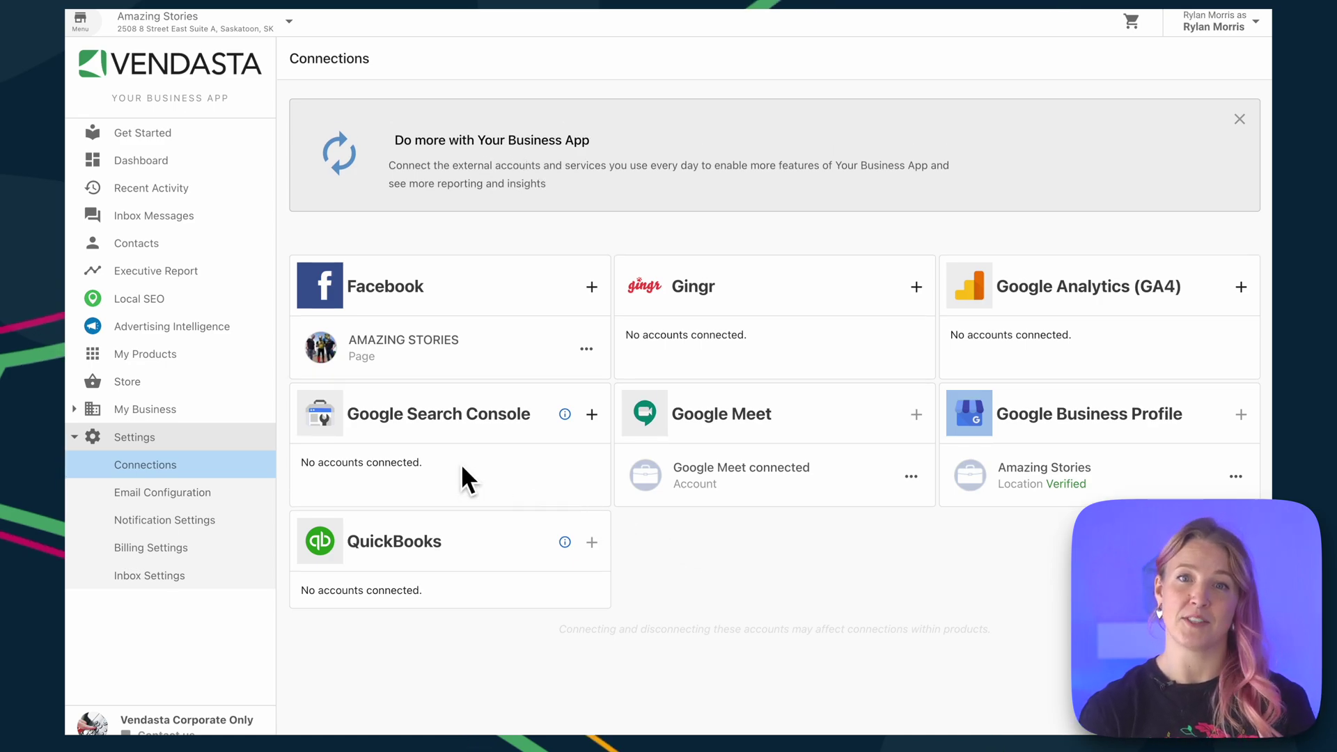
Open the Executive Report to see Nov 12–18, 2023 figures: 3,610 impressions, 301 engagements, 136 leads
left_click(195, 273)
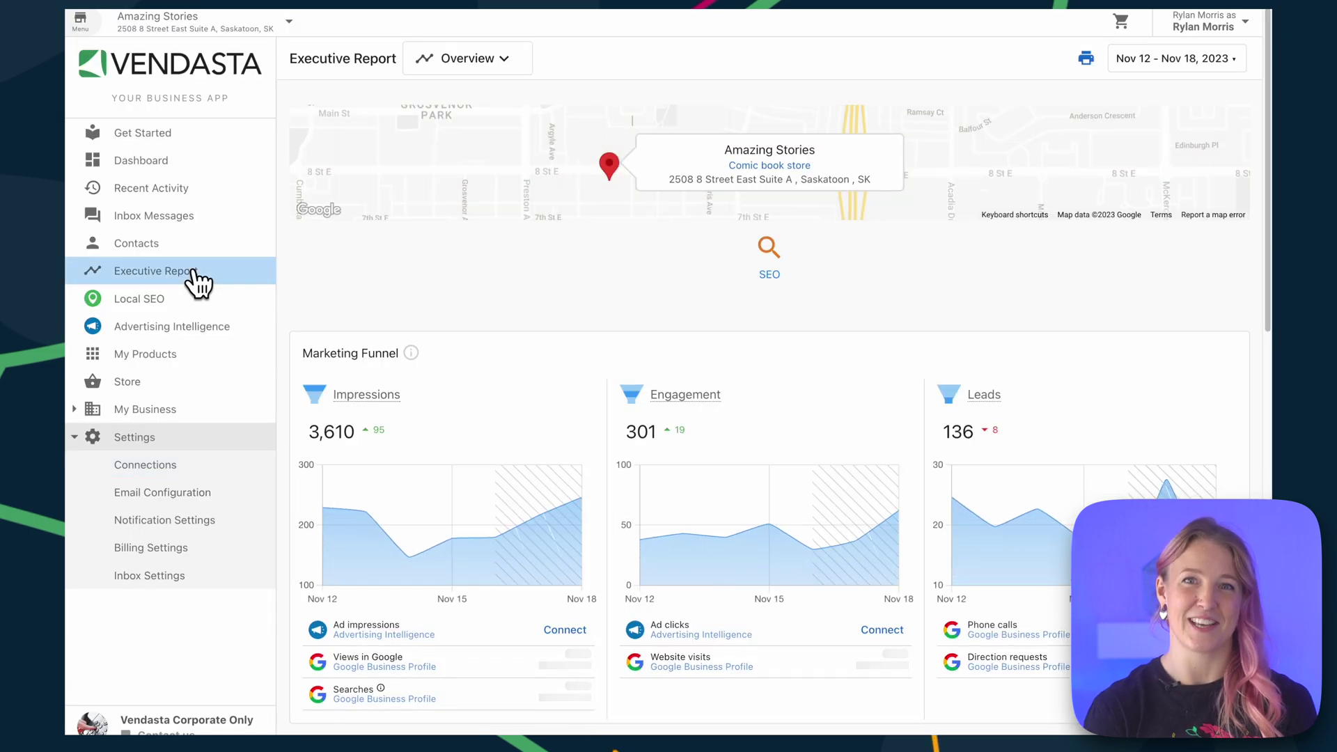